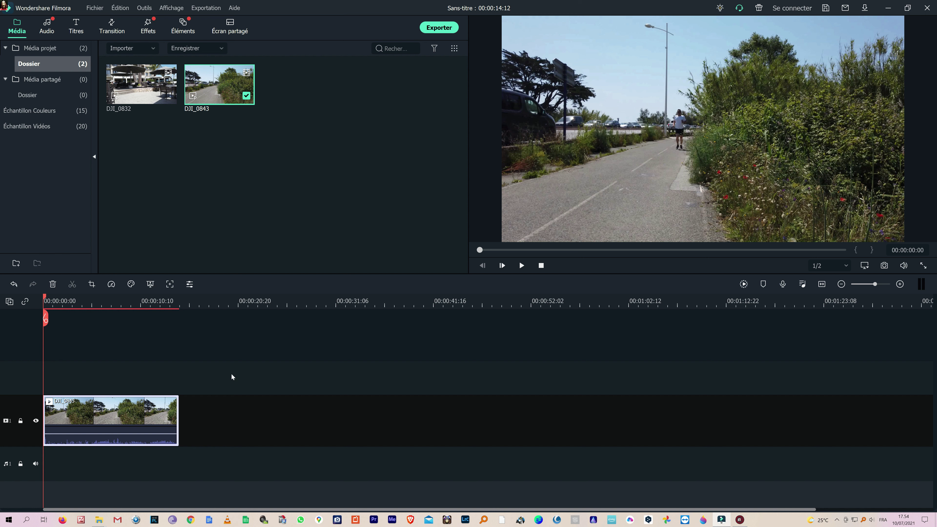
Add the DJI_0832 clip directly after DJI_0843 on the video track and render the timeline preview.
click(134, 87)
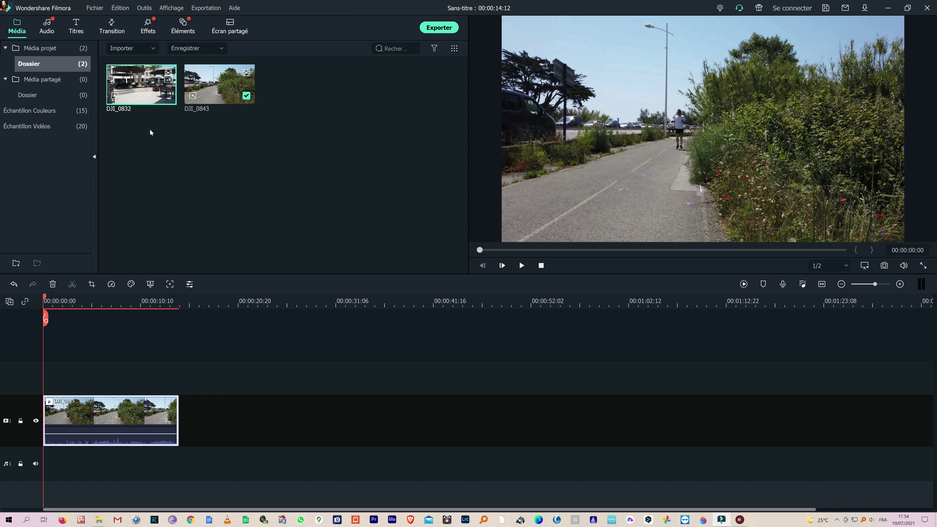
drag(139, 87, 185, 415)
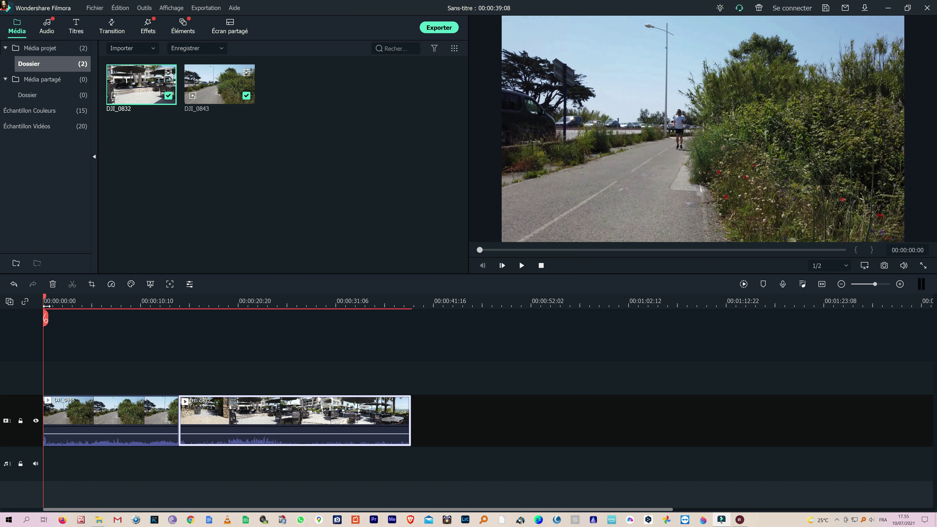
drag(47, 306, 38, 247)
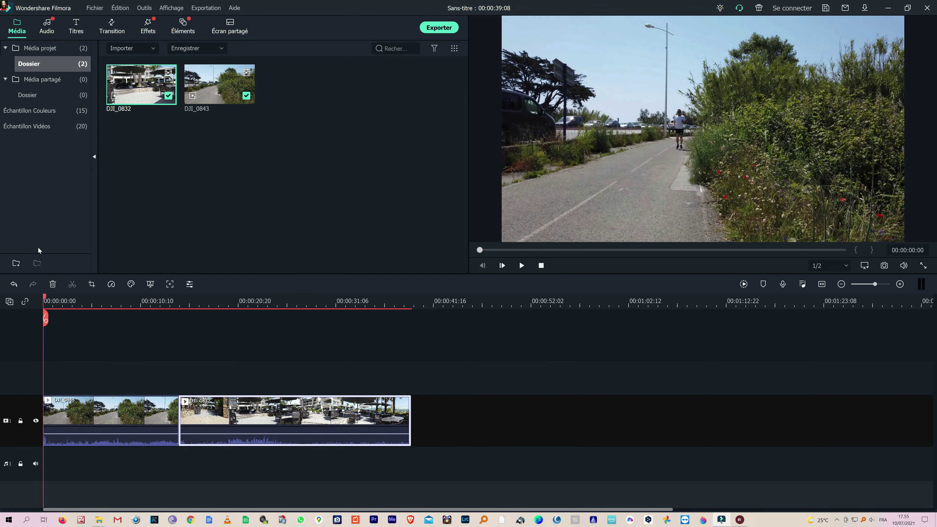
click(744, 285)
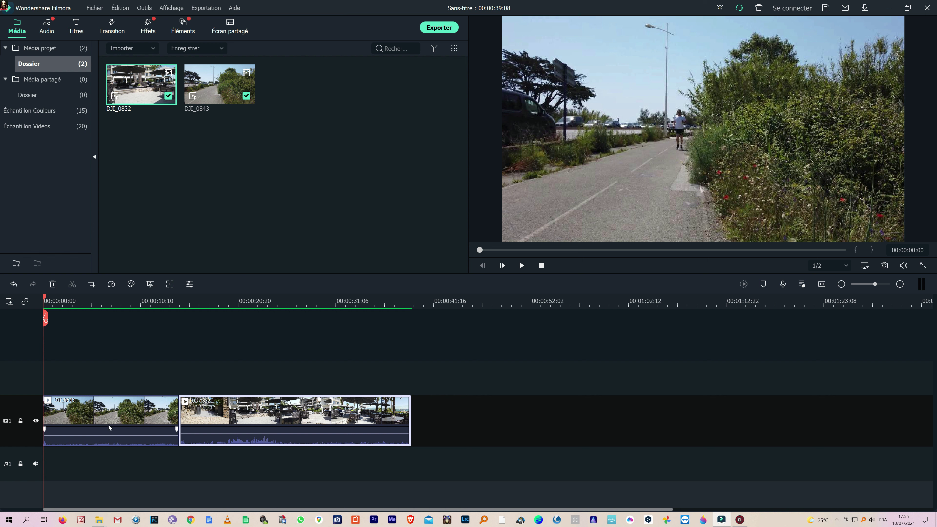
Increase the height of the video track holding the two clips.
click(111, 411)
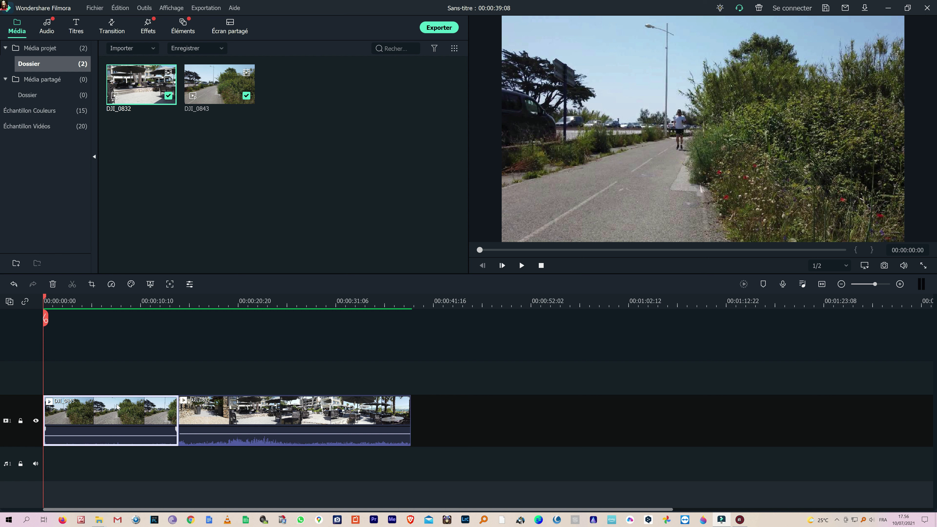
drag(33, 393, 36, 368)
drag(41, 445, 44, 473)
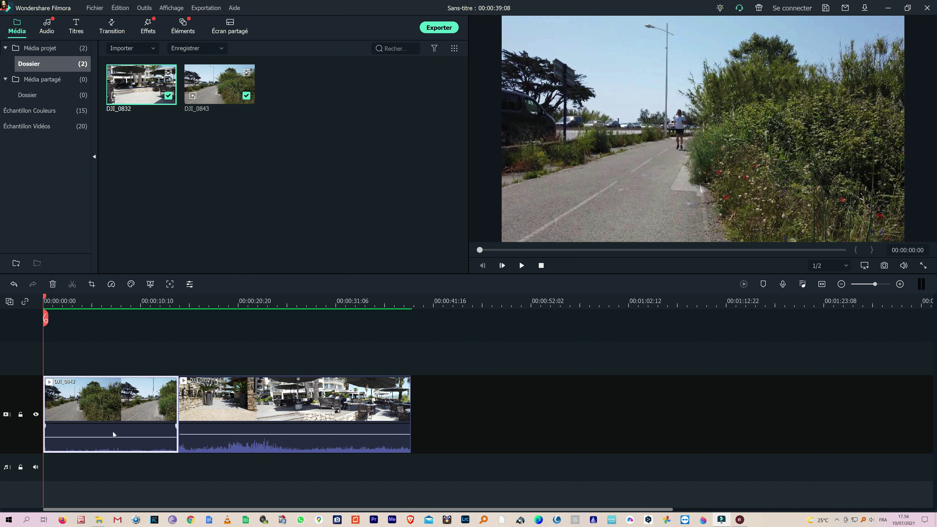
Lower the volume of both timeline clips, DJI_0843 and DJI_0832, all the way down to silence.
mouse_move(115, 437)
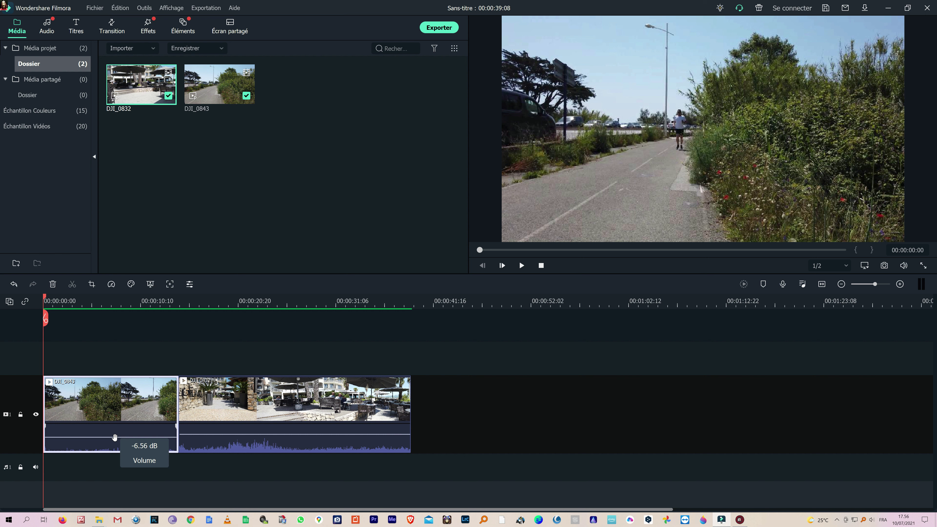
mouse_move(115, 437)
mouse_down()
mouse_move(120, 444)
mouse_move(120, 429)
mouse_move(120, 451)
mouse_up()
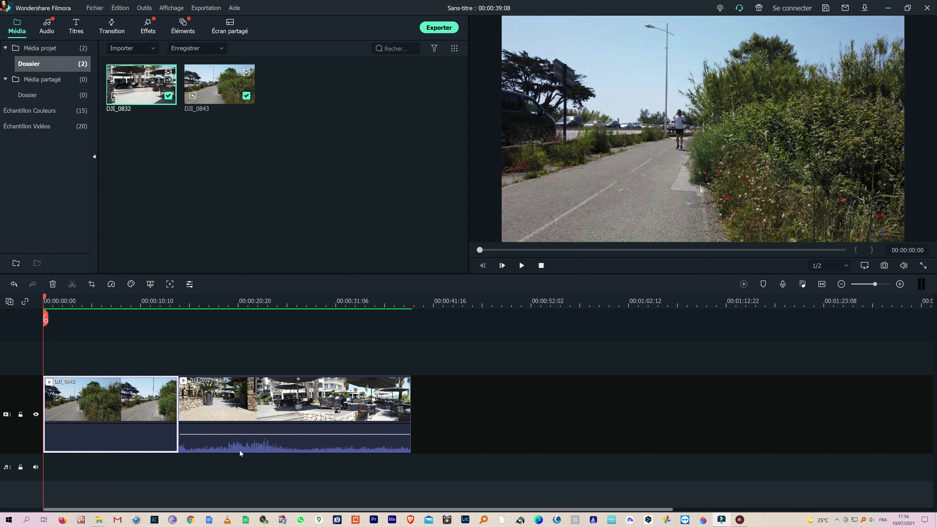
mouse_move(288, 434)
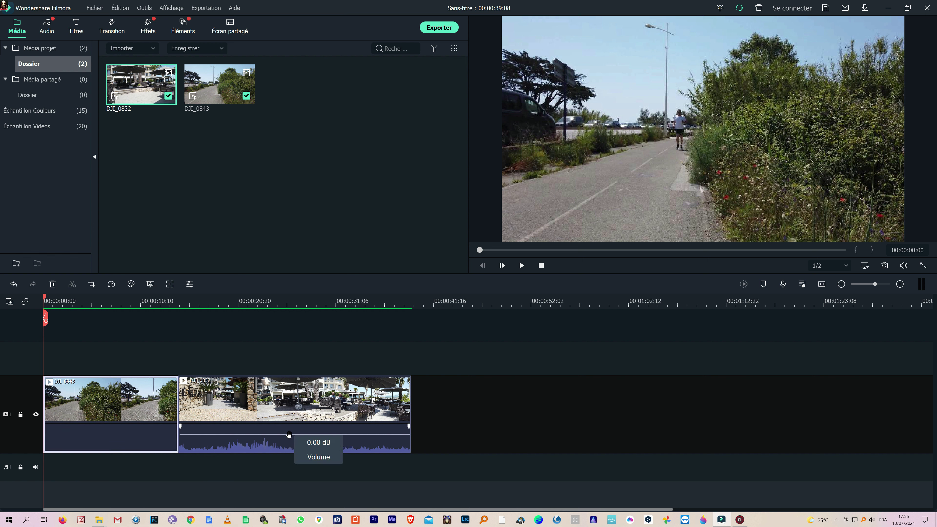
drag(289, 434, 293, 453)
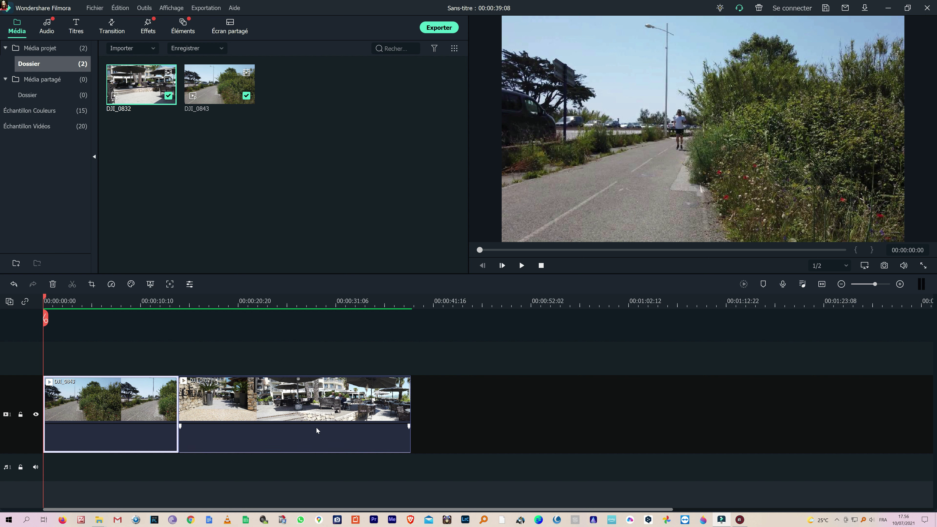
click(47, 26)
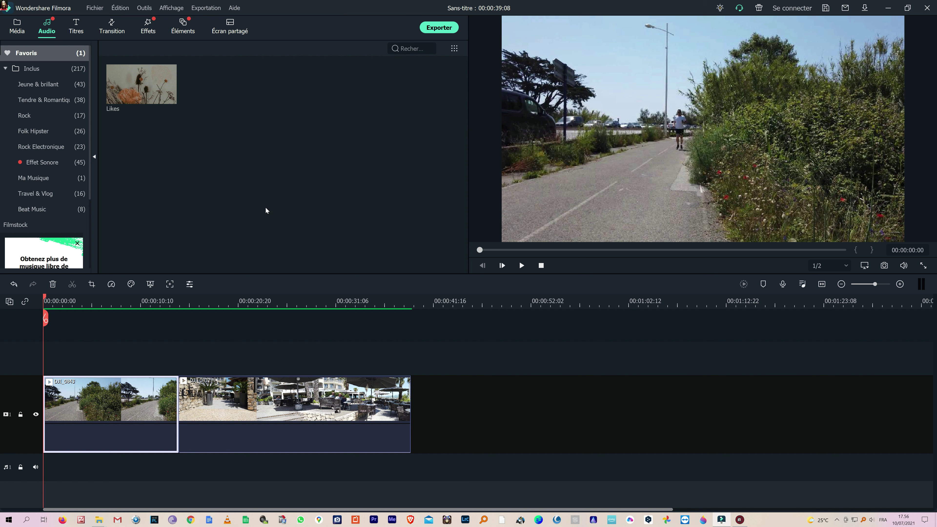
click(17, 29)
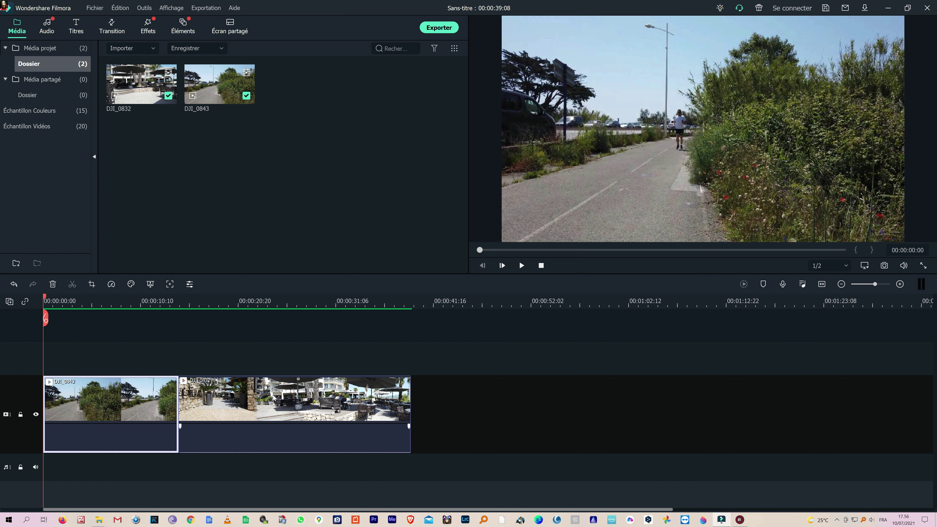
Position the playhead frame by frame at 00:00:04:22, where the passing runner is out of the DJI_0843 picture.
click(92, 301)
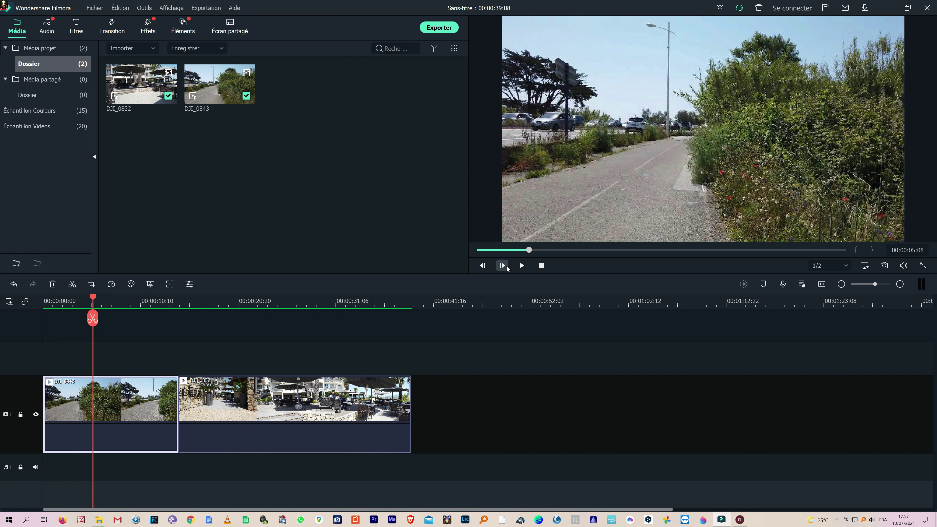
click(483, 265)
click(483, 266)
click(483, 266)
click(483, 265)
click(484, 266)
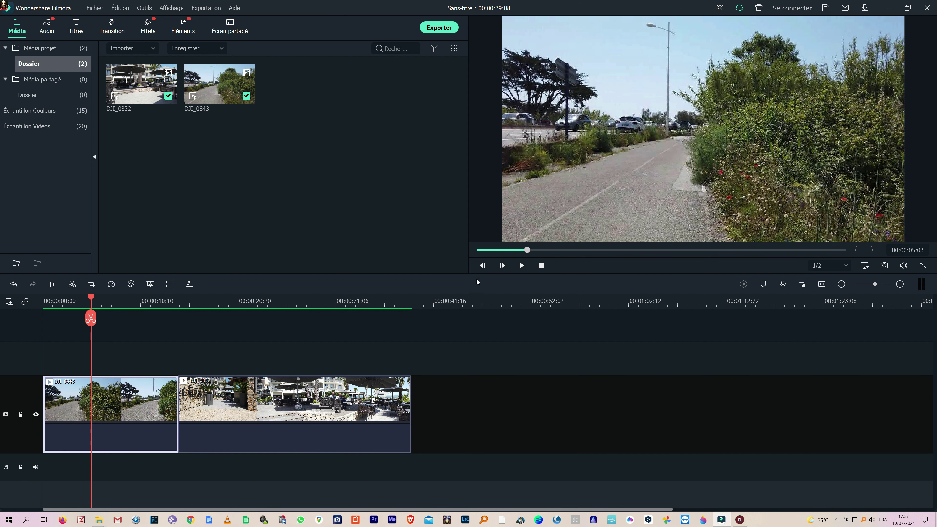
click(482, 265)
click(482, 266)
click(483, 266)
click(483, 266)
click(482, 265)
click(483, 266)
click(482, 266)
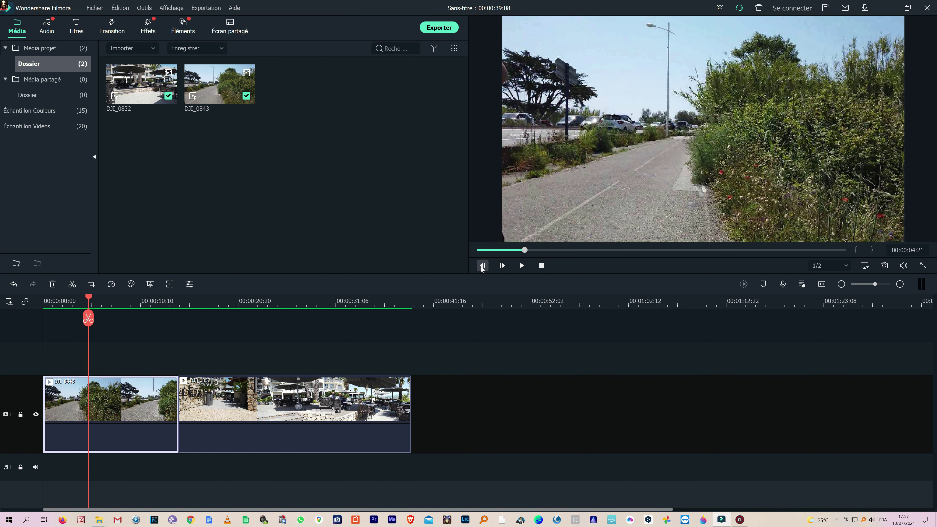
click(482, 266)
click(483, 266)
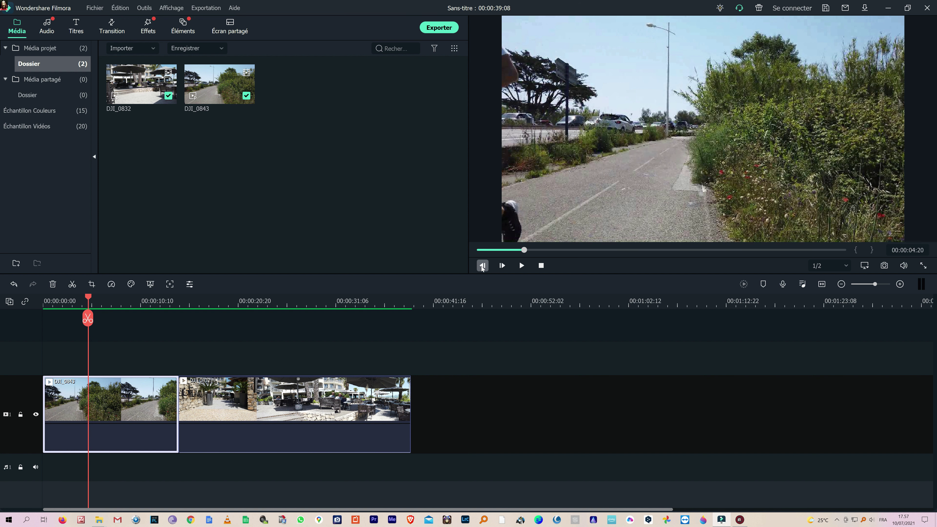
click(483, 266)
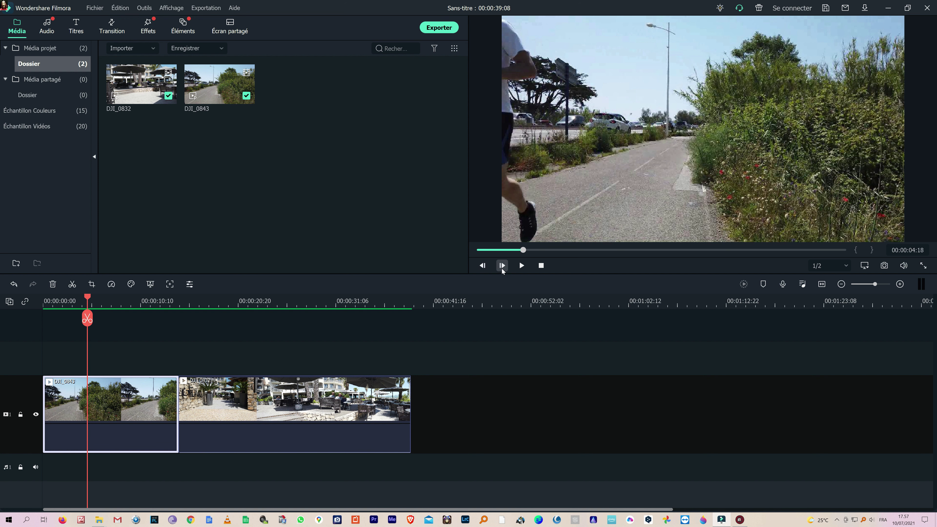
click(502, 266)
click(502, 266)
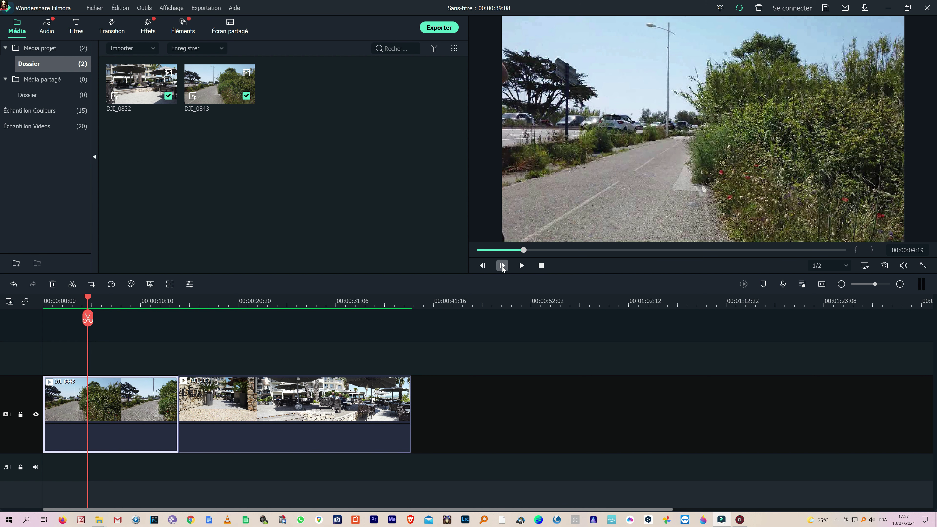
click(502, 266)
click(502, 266)
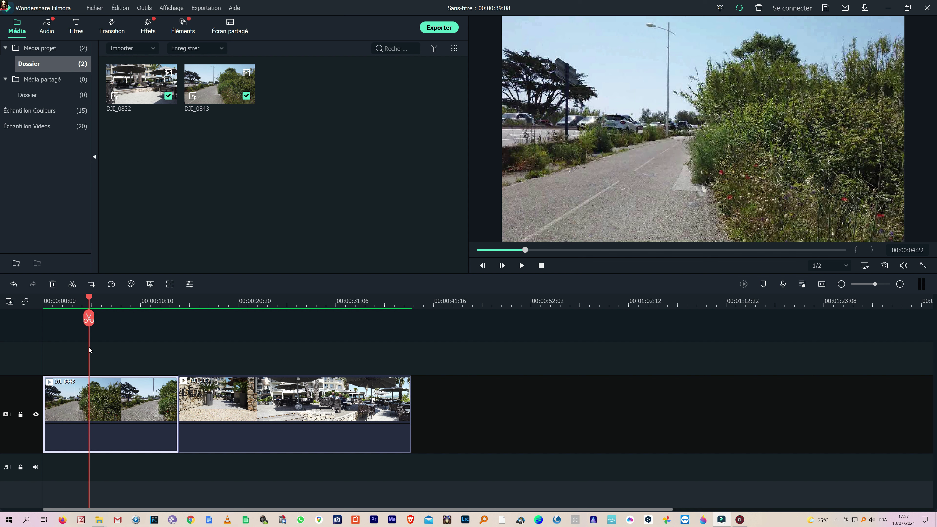
Split the DJI_0843 clip at 00:00:04:20 and select the part before the cut.
drag(89, 318, 88, 319)
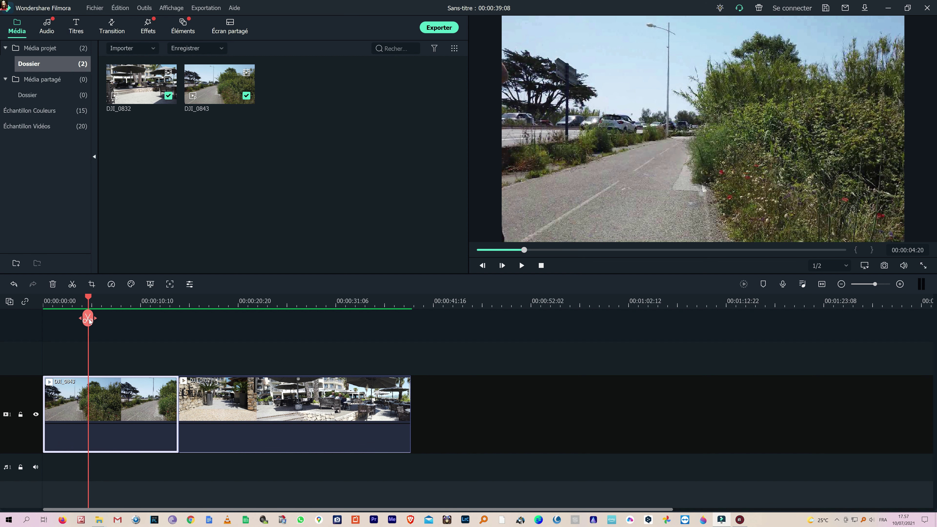
click(87, 318)
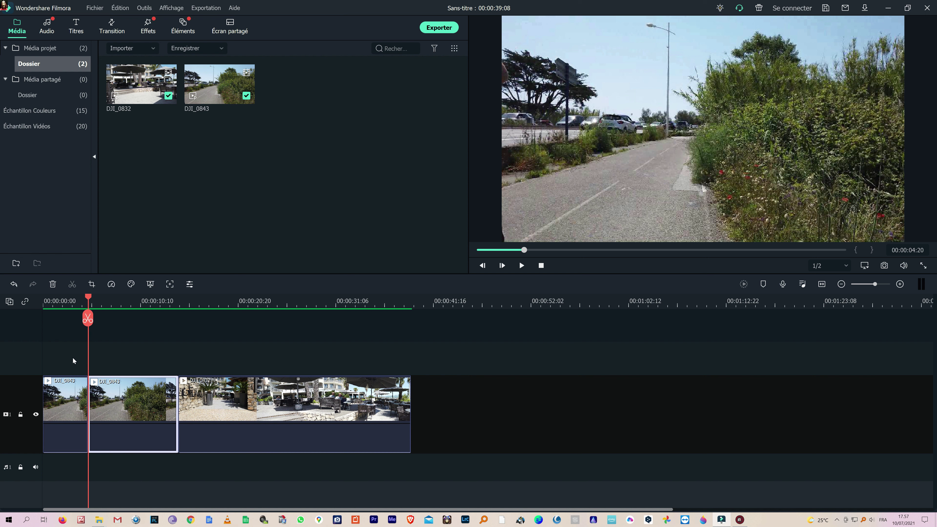
click(59, 393)
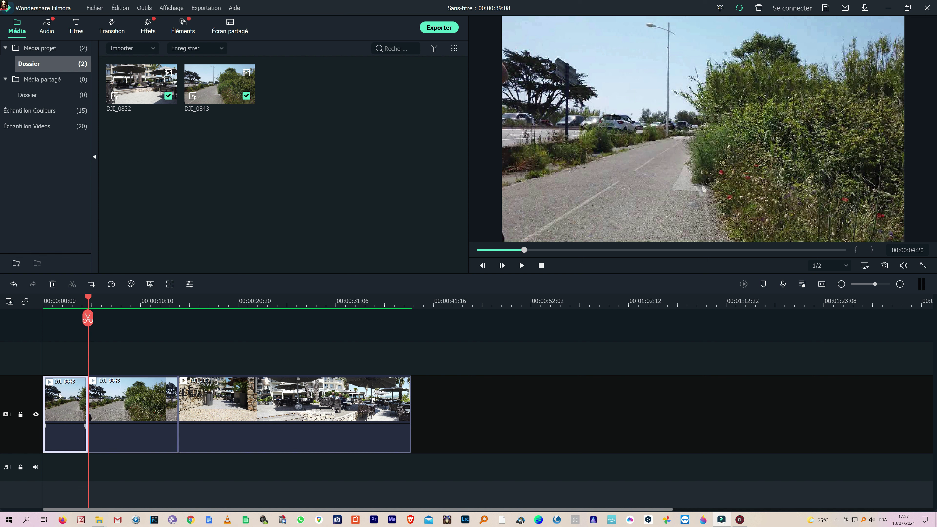
Advance three frames, cut DJI_0843 again at 00:00:04:23 and select its first part.
click(502, 266)
click(502, 266)
click(502, 266)
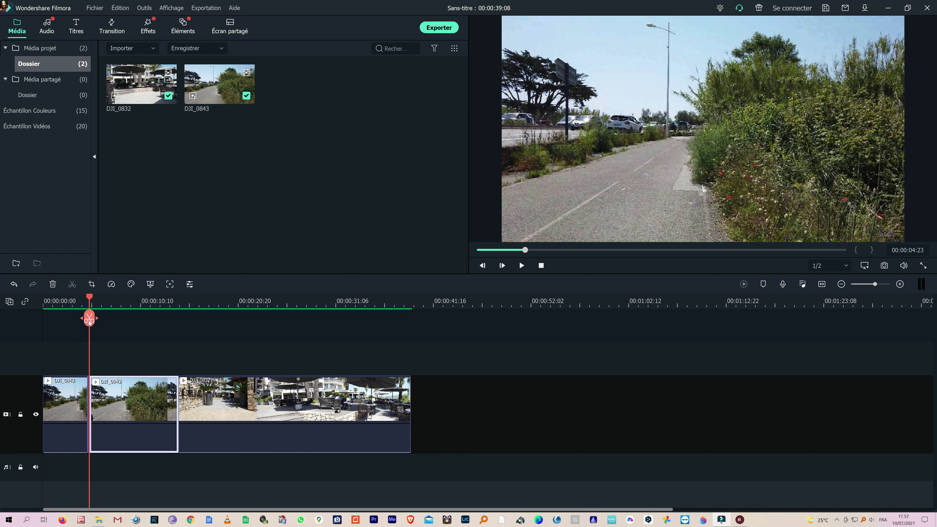
click(66, 392)
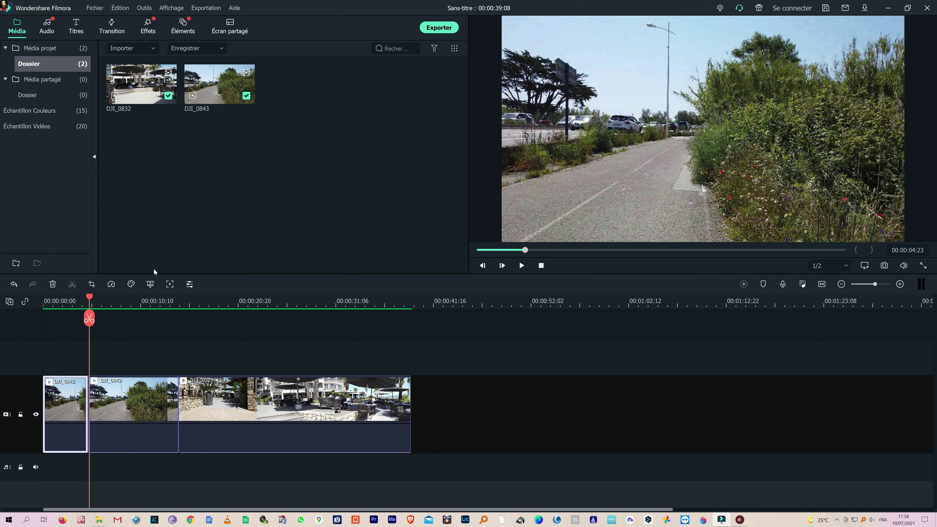
Undo both cuts made in the DJI_0843 clip.
key(ctrl+z)
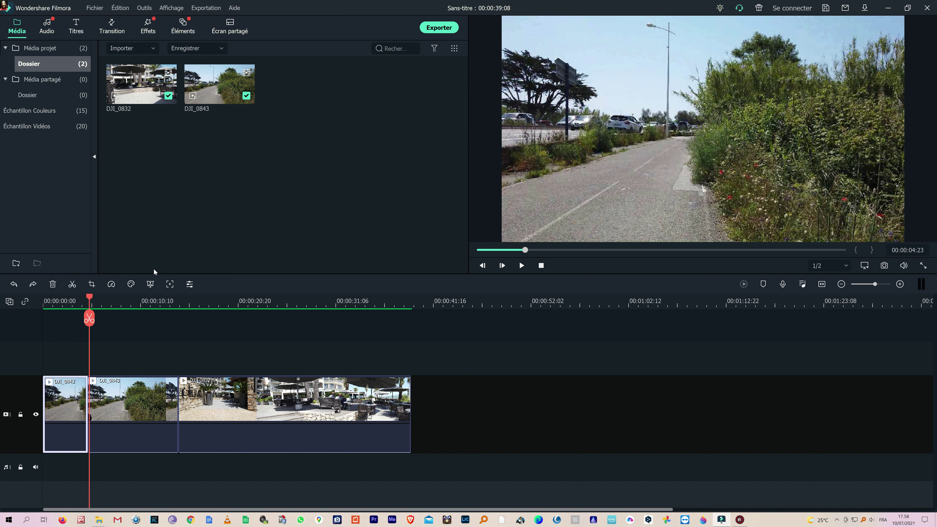
key(ctrl+z)
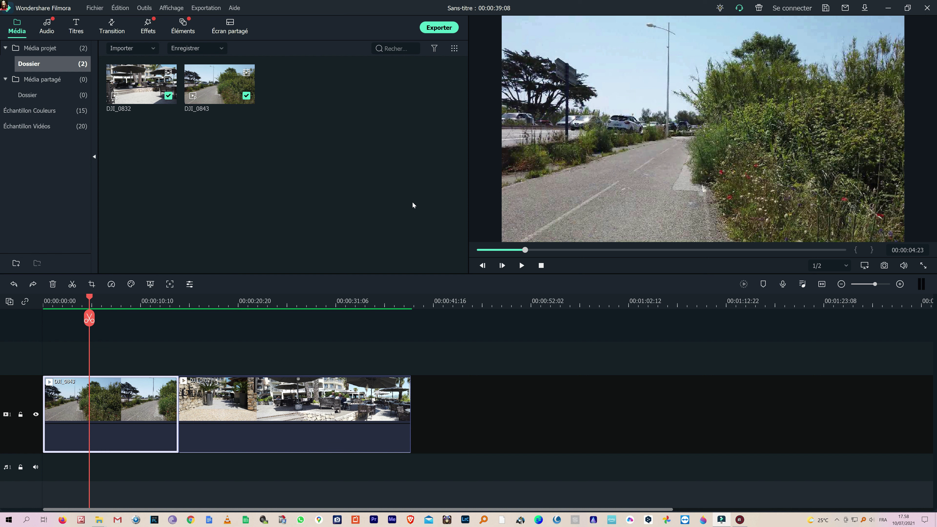
Split DJI_0843 at 00:00:04:23 and delete the part before the cut.
click(90, 317)
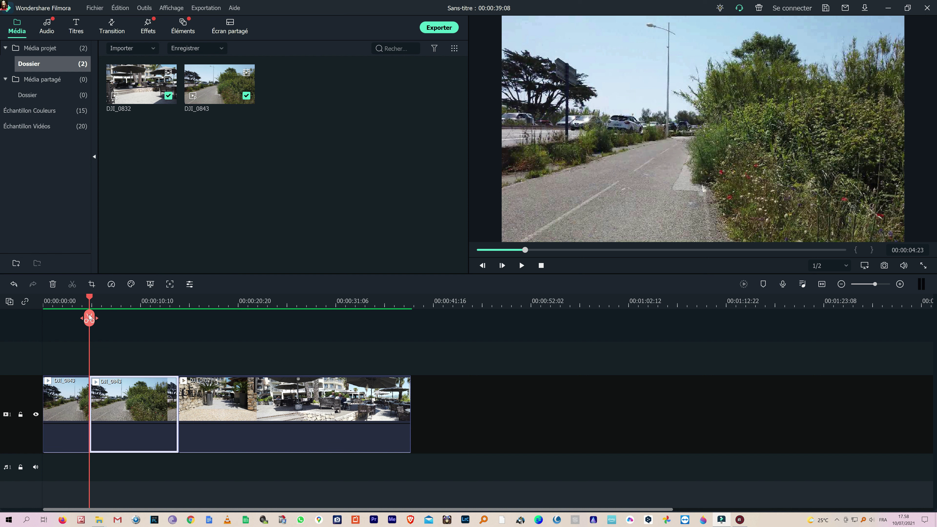
click(61, 398)
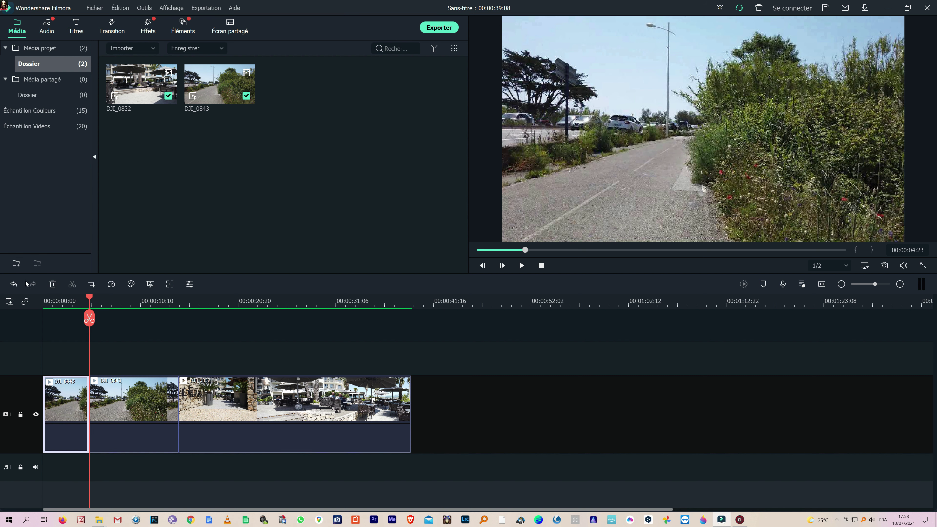
click(52, 285)
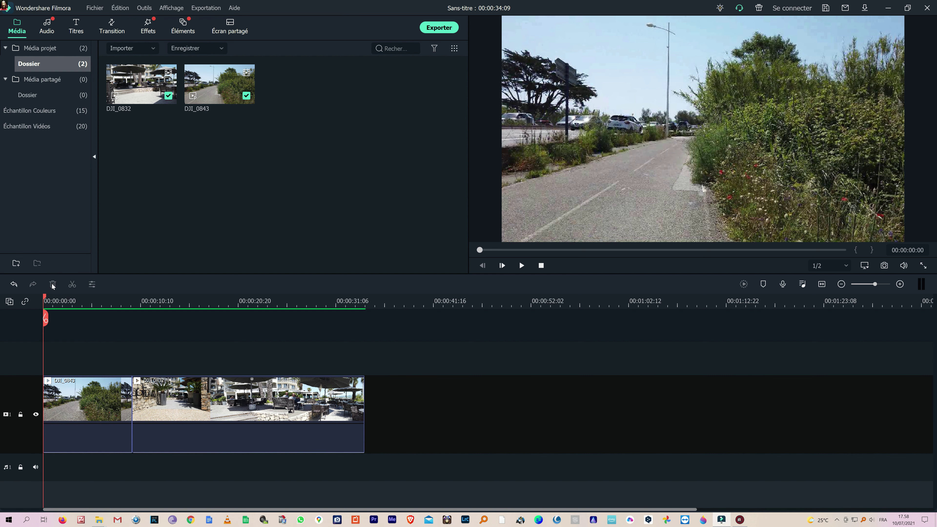
Play the timeline into the DJI_0832 clip and split that clip at 00:00:14:07.
click(522, 266)
click(176, 319)
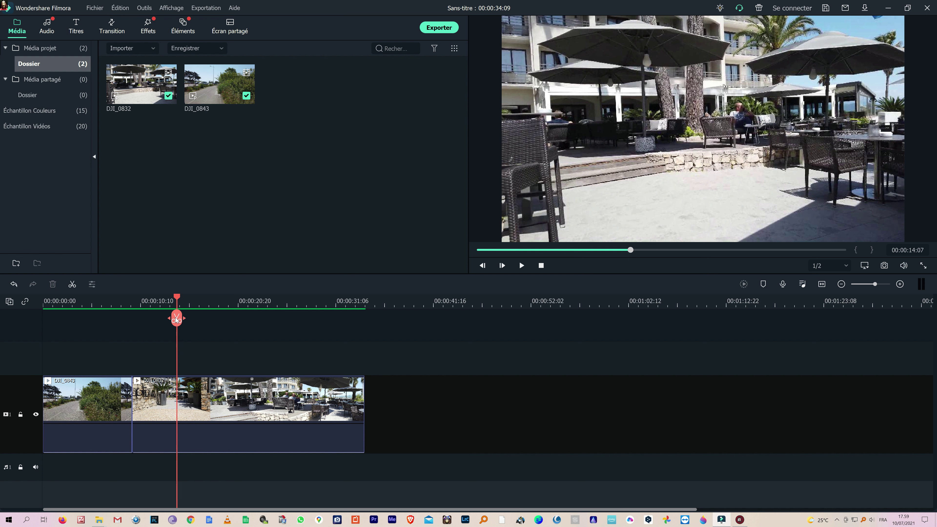
click(177, 319)
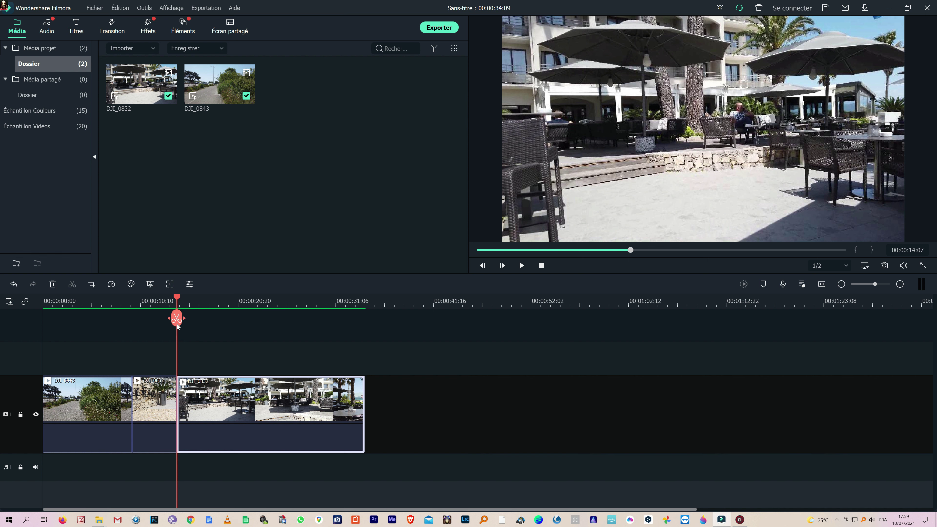
Split DJI_0832 again at 00:00:23:15 and delete the section between its two cuts.
drag(176, 318, 264, 318)
click(264, 318)
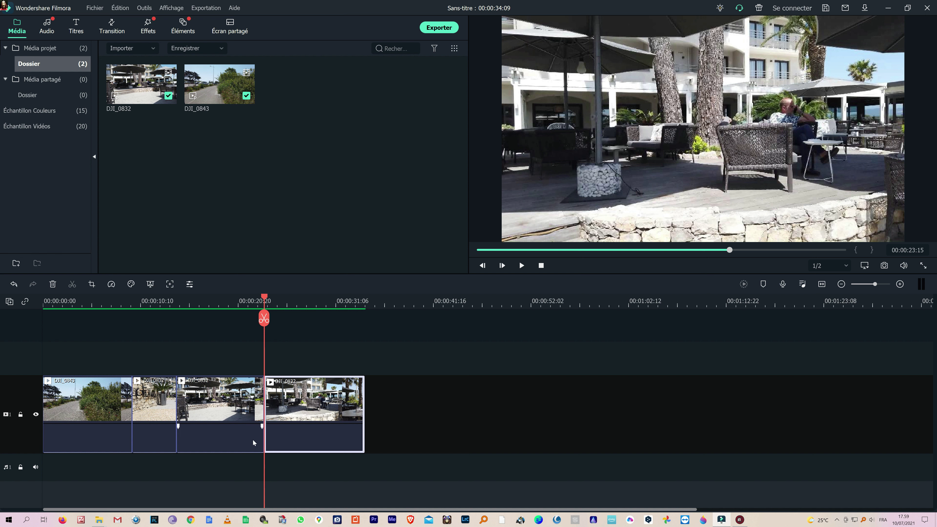
click(217, 402)
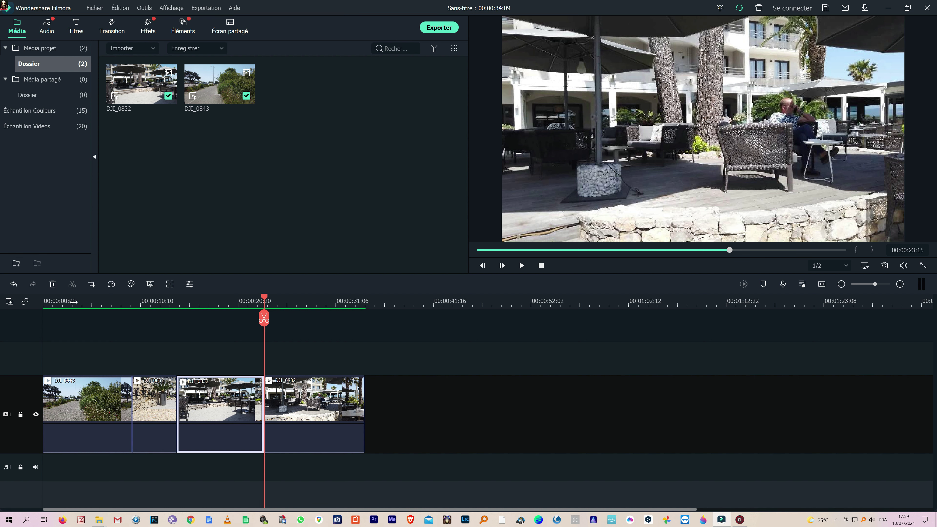
click(52, 284)
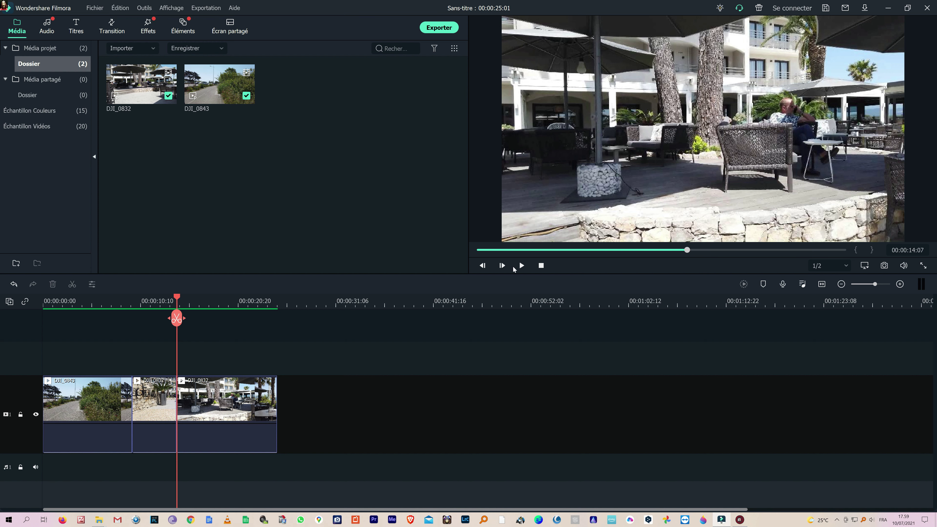
Play the edited timeline from near its beginning to review the cuts.
drag(182, 298, 62, 310)
key(space)
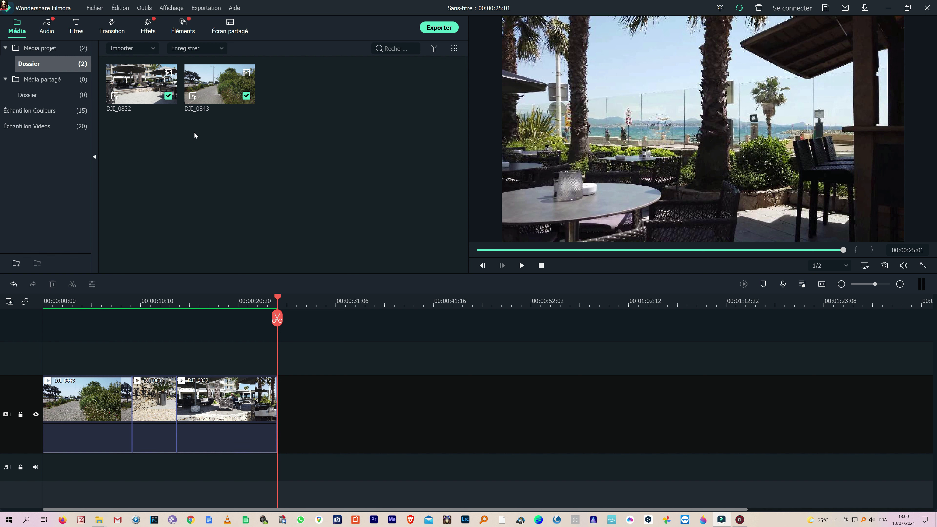
click(154, 48)
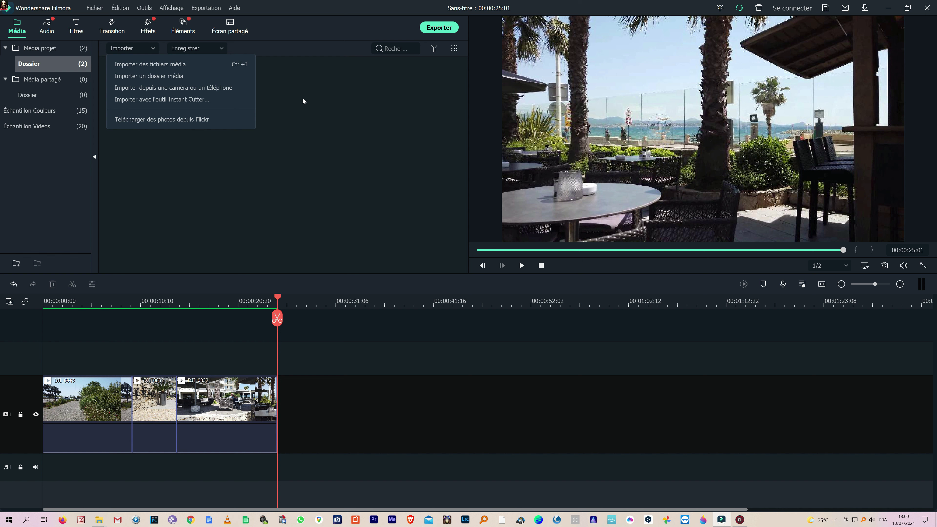
click(309, 199)
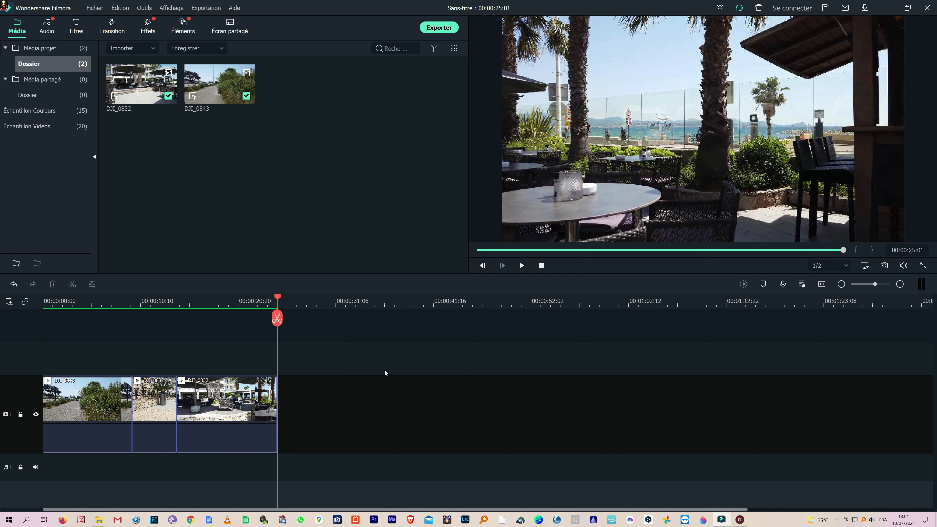
Open the export settings and look through the device, YouTube, Vimeo and DVD export options.
click(442, 30)
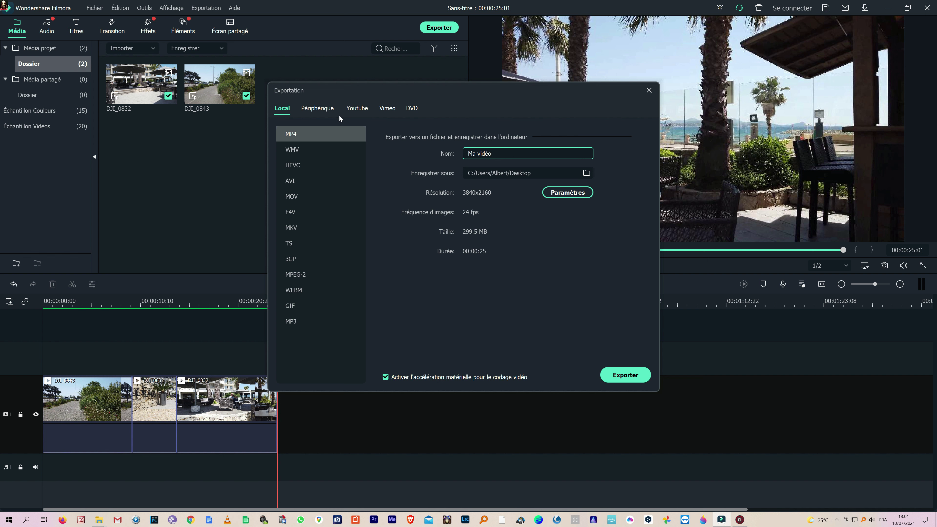
click(315, 108)
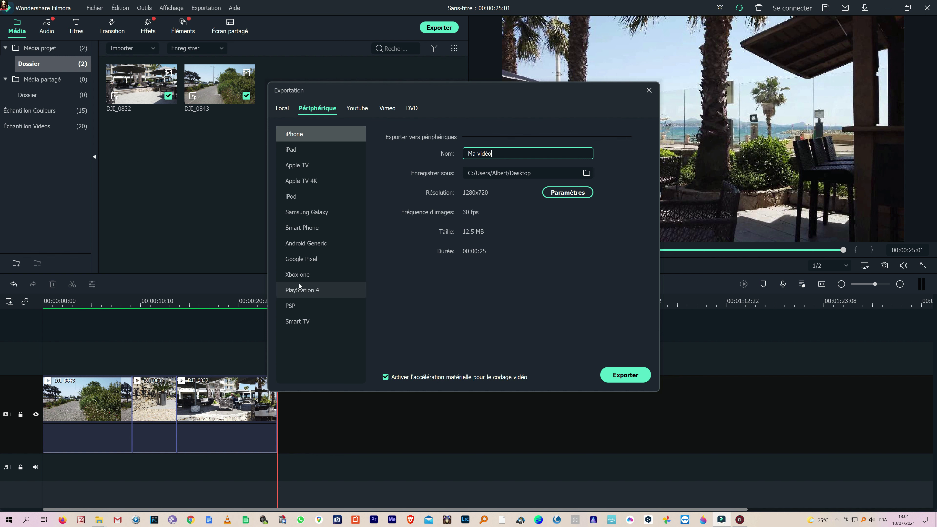
click(356, 108)
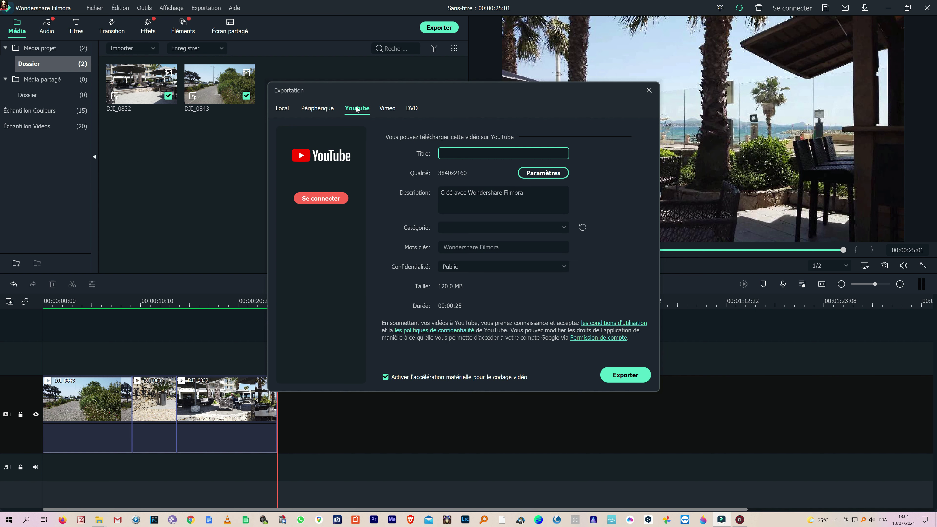
click(393, 108)
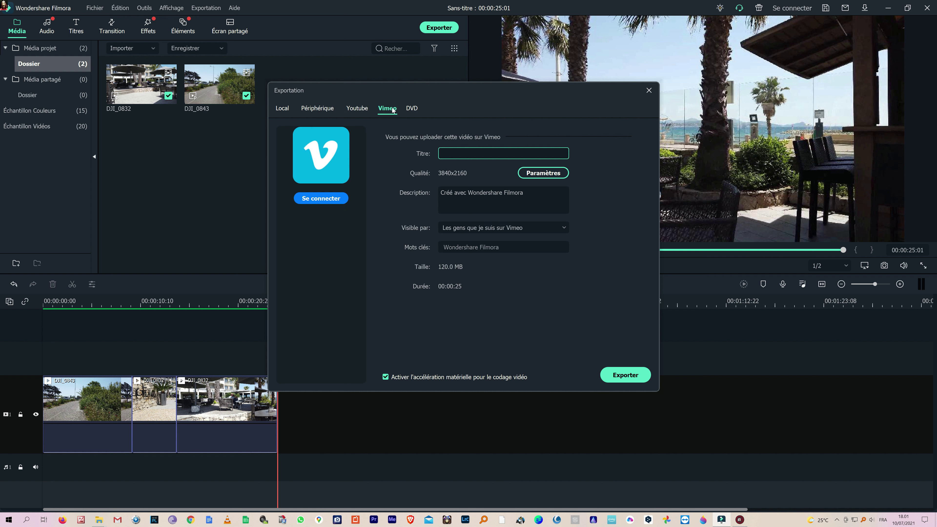
click(413, 109)
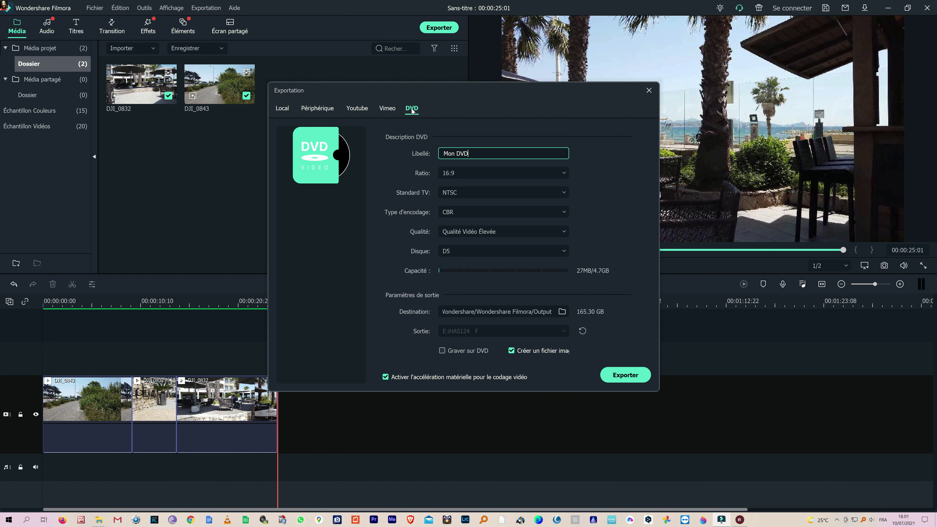
Name the local MP4 export "Ma vidéo123" and choose the desktop (Bureau) as its destination folder.
click(283, 109)
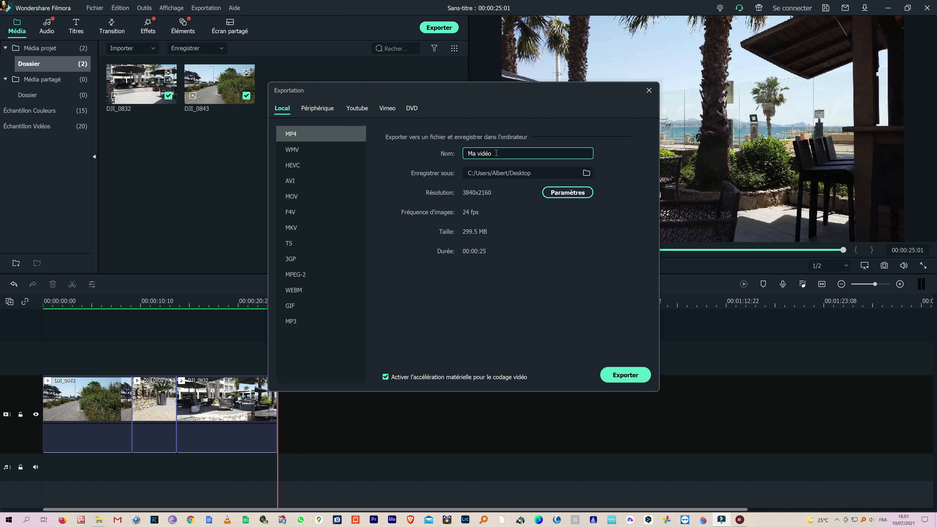
text(123)
click(586, 172)
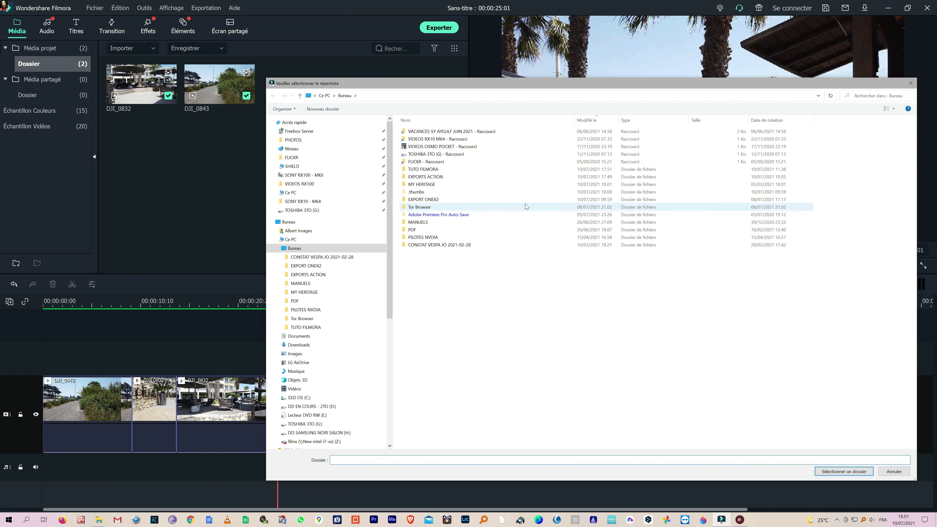
click(293, 251)
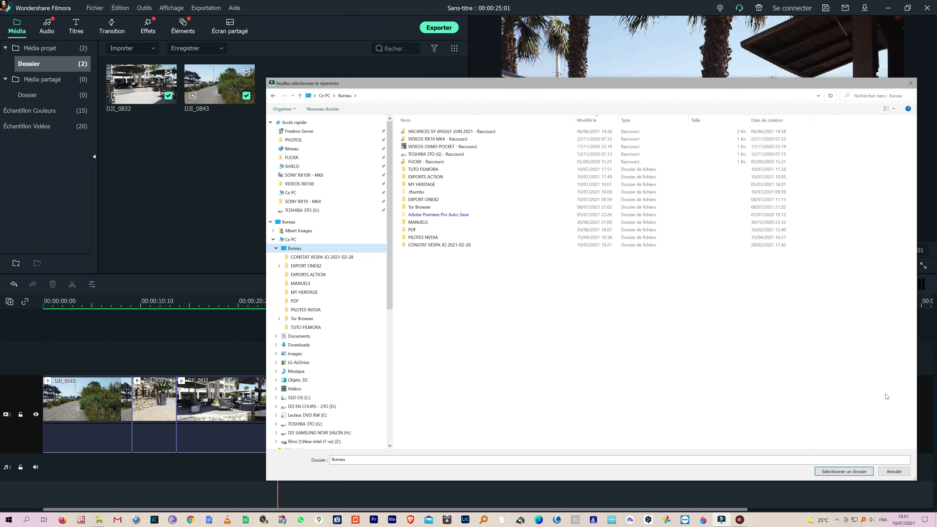
click(824, 472)
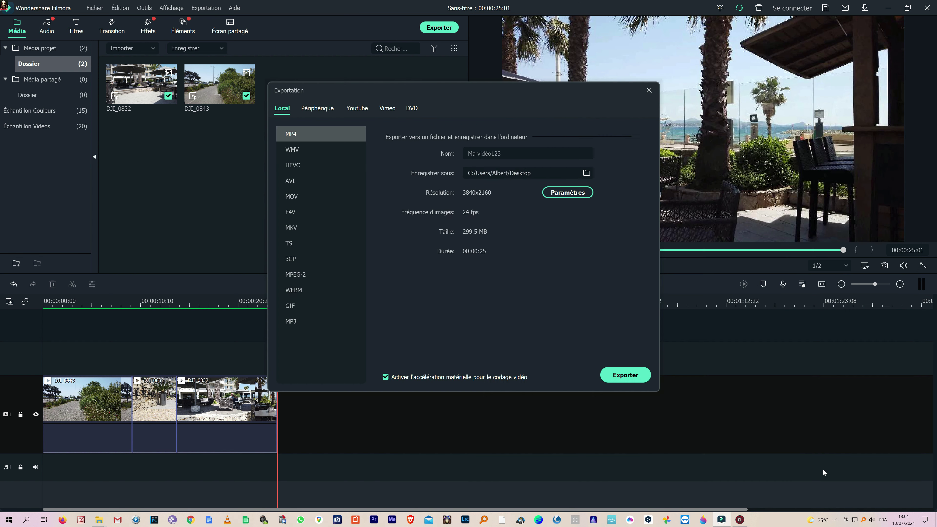
Check the available video bitrates in the MP4 export parameters and select an audio bitrate of 320 kbps.
click(563, 193)
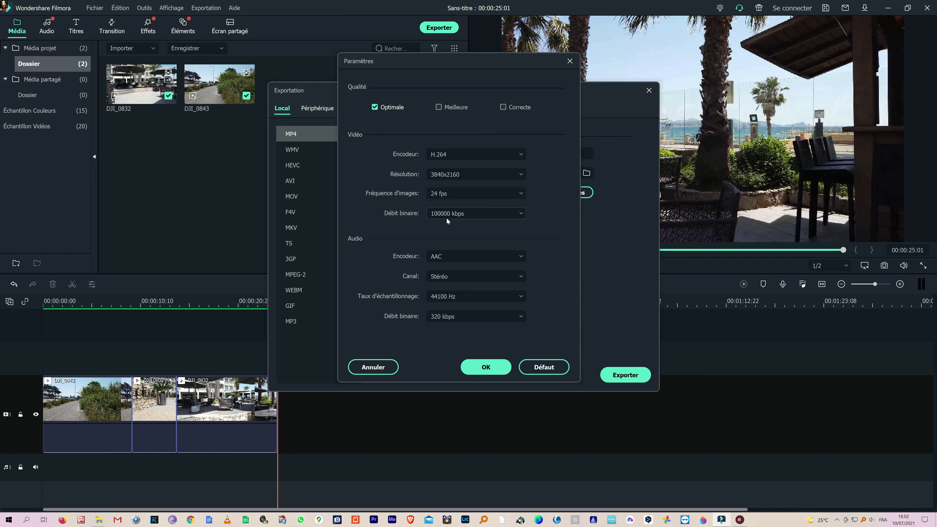
click(521, 214)
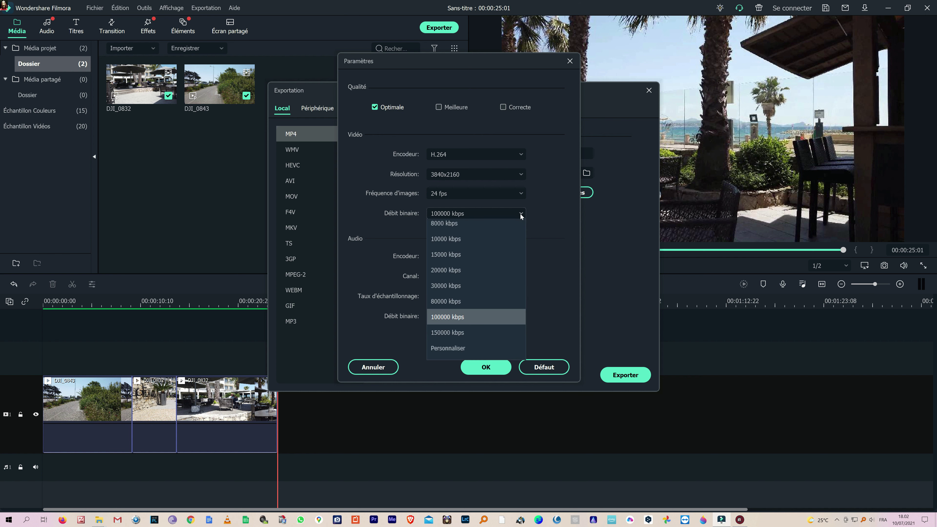
click(521, 215)
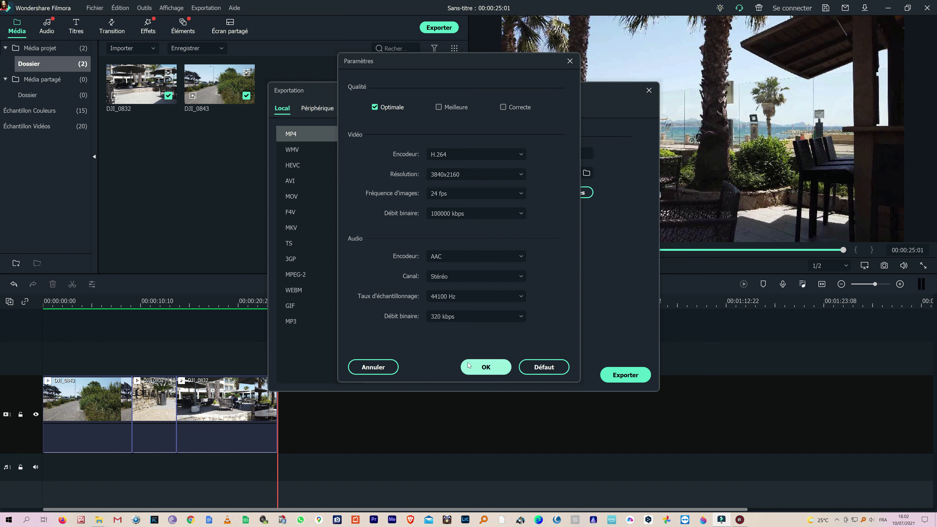
click(521, 317)
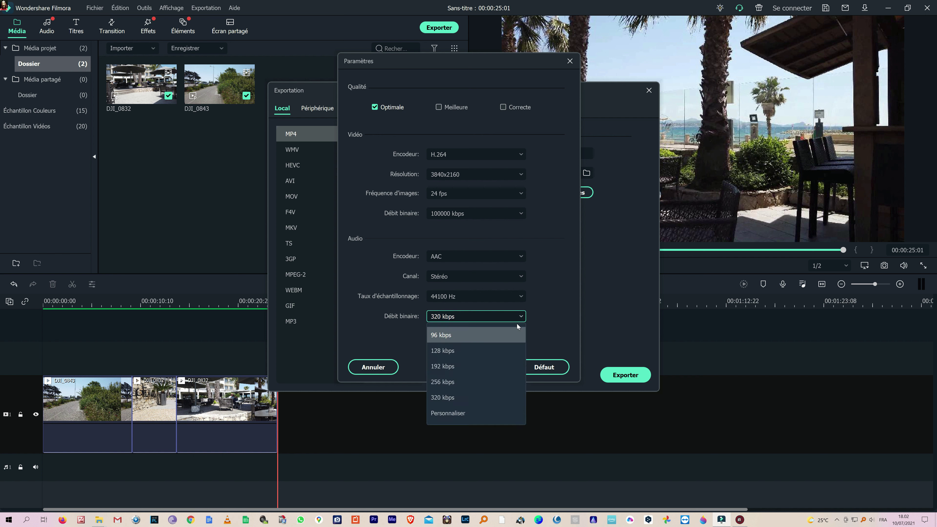
click(464, 398)
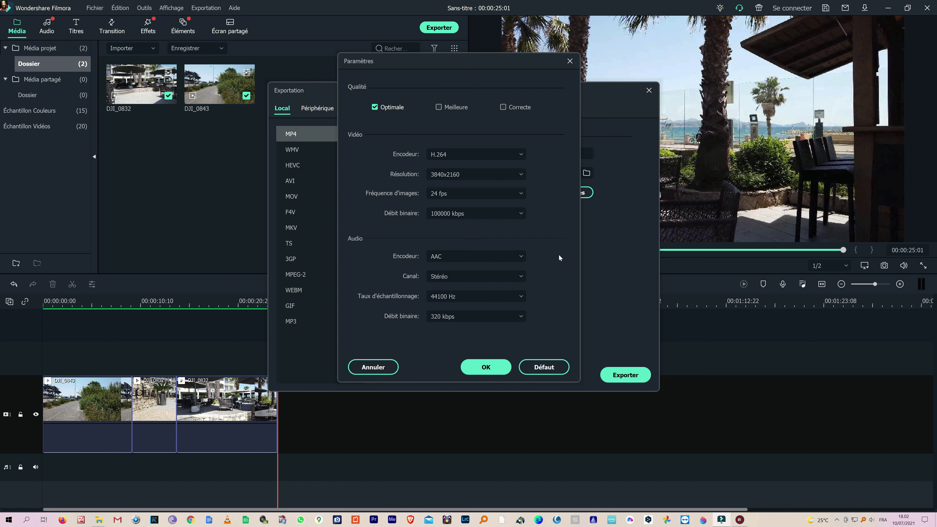
click(486, 367)
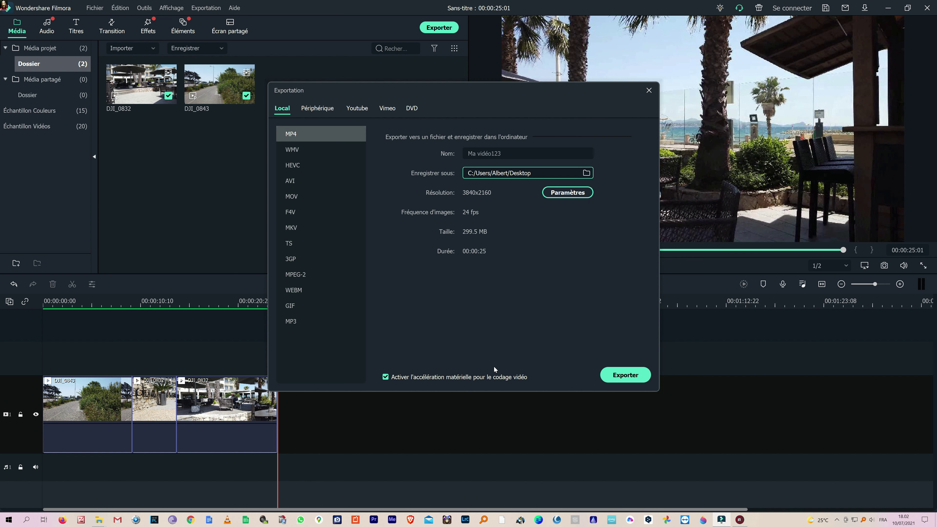
Export the video to the chosen folder and open the location of the finished file.
click(620, 377)
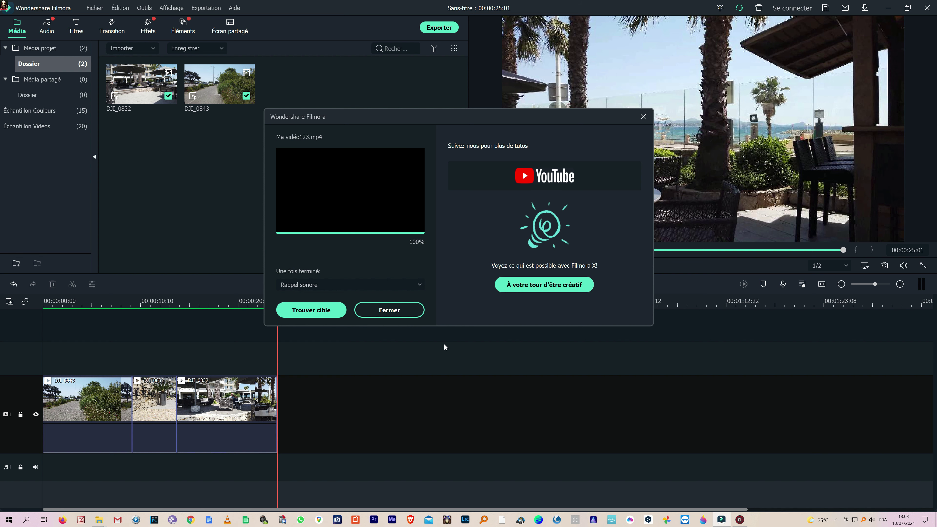
drag(369, 121, 406, 157)
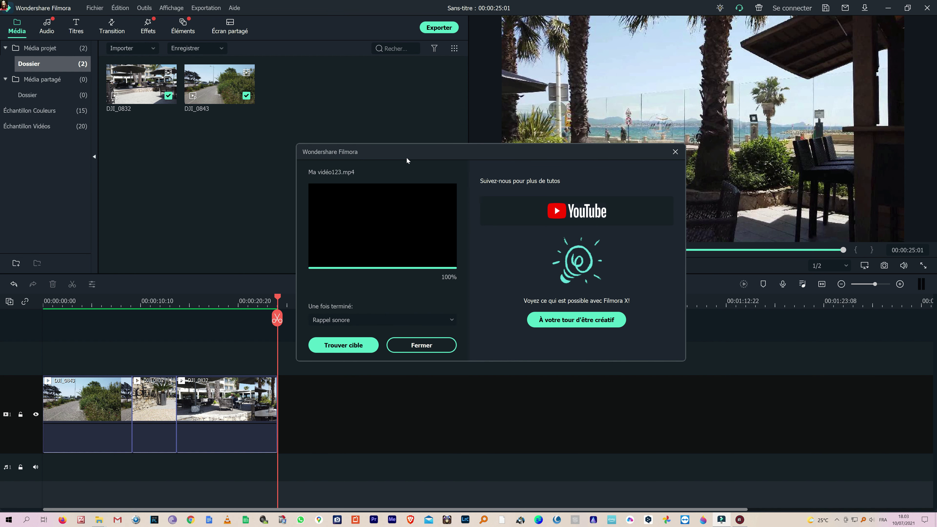
click(347, 345)
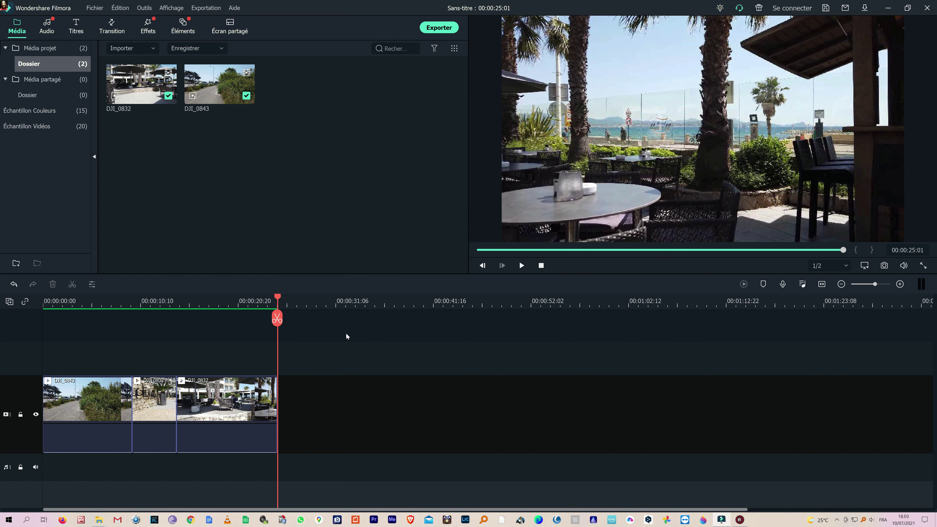